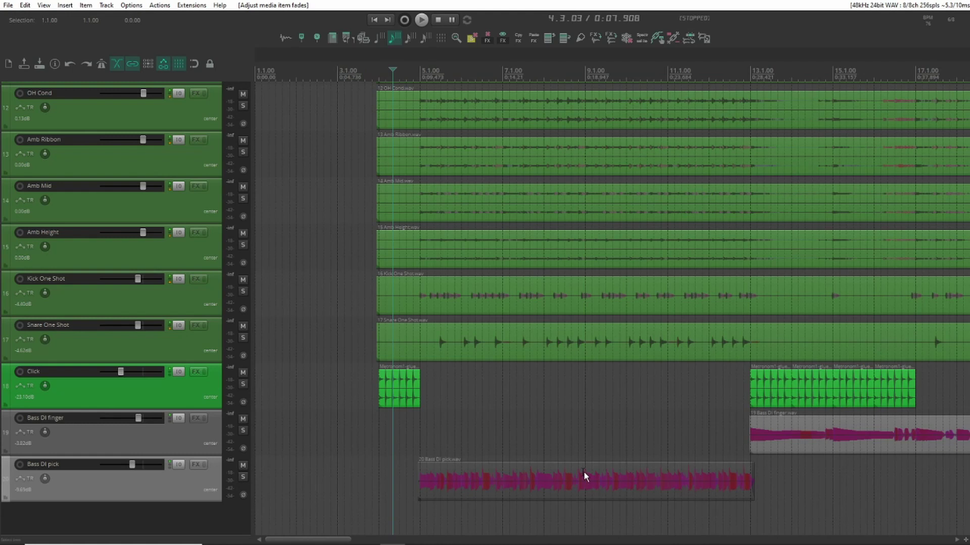
Step: Split the Bass DI pick item at 6.4.00 and 6.6, and move the slice between the splits slightly earlier
{"action": "scroll", "coordinate": [583, 480], "scroll_direction": "up", "scroll_amount": 5}
{"action": "scroll", "coordinate": [583, 481], "scroll_direction": "down", "scroll_amount": 2}
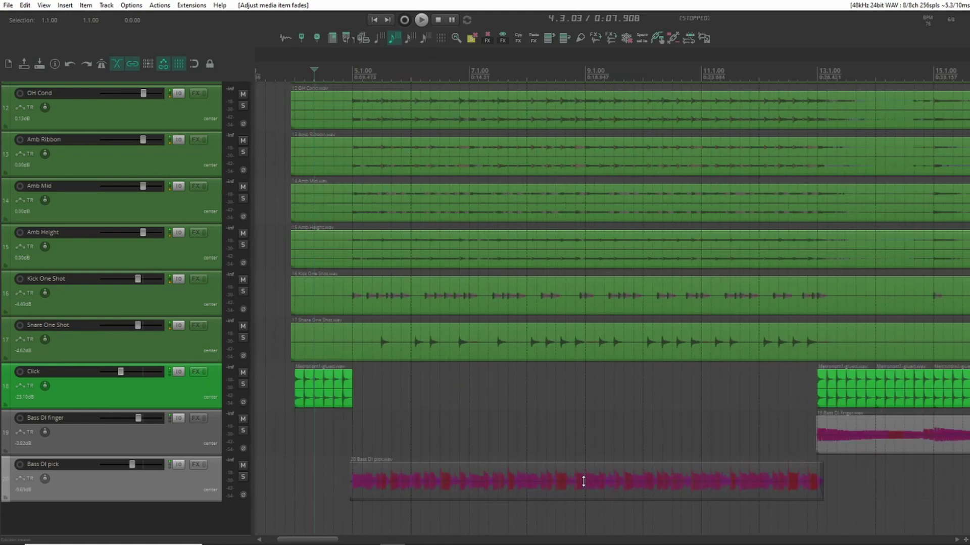
{"action": "scroll", "coordinate": [562, 447], "scroll_direction": "up", "scroll_amount": 5}
{"action": "left_click", "coordinate": [562, 446]}
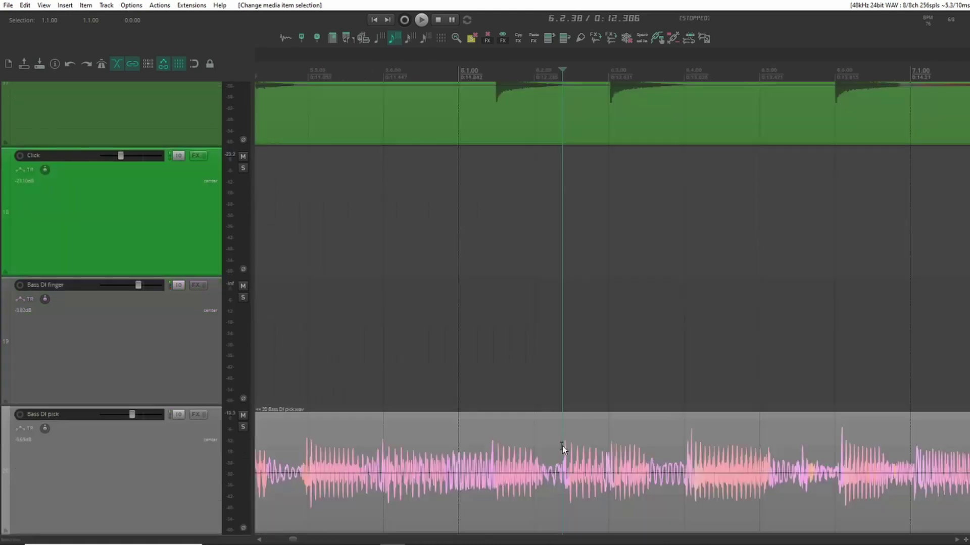
{"action": "key", "text": "space"}
{"action": "key", "text": "space"}
{"action": "key", "text": "space"}
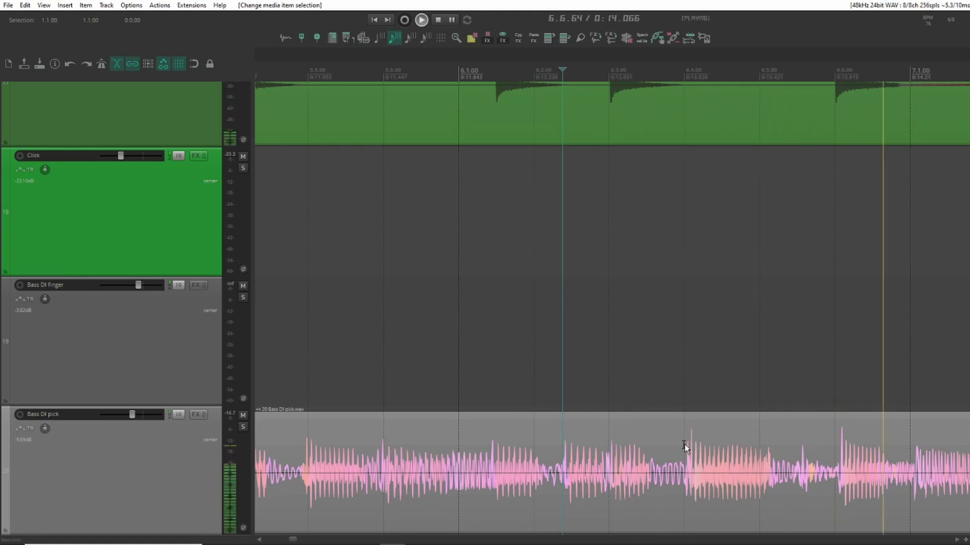
{"action": "left_click", "coordinate": [684, 444]}
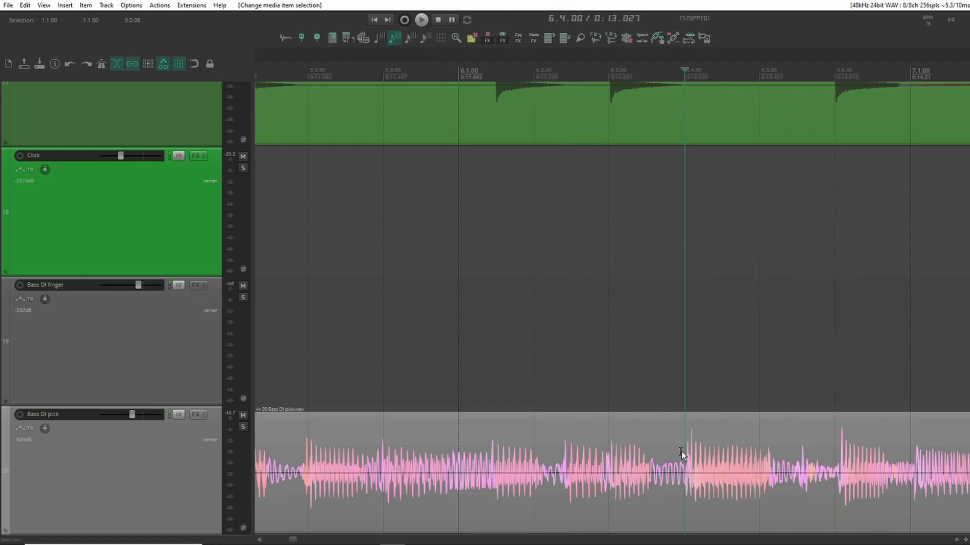
{"action": "key", "text": "s"}
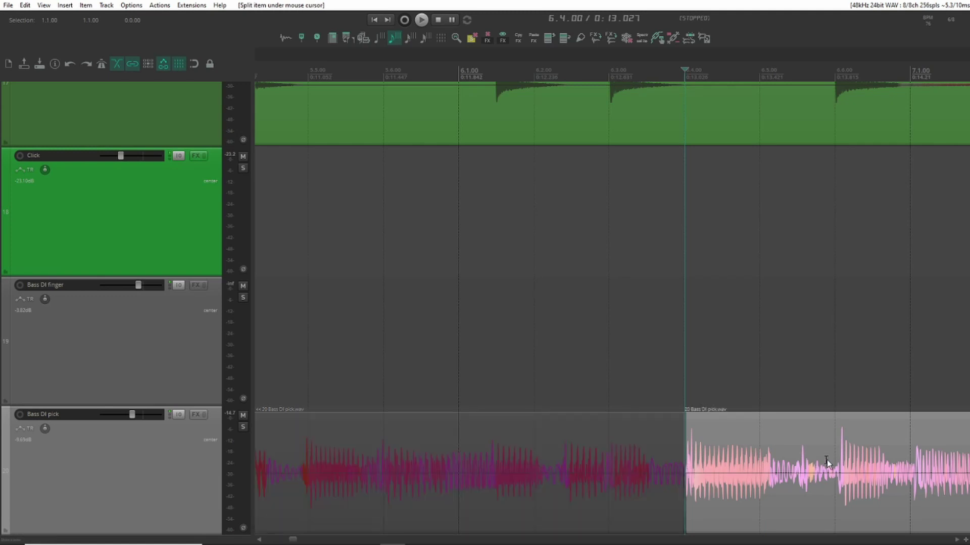
{"action": "key", "text": "s"}
{"action": "left_click_drag", "start_coordinate": [747, 502], "coordinate": [741, 504]}
Step: Nudge the Bass DI pick slice at 6.4 slightly, playing back from before bar 6 to check its timing
{"action": "left_click", "coordinate": [447, 431]}
{"action": "key", "text": "space"}
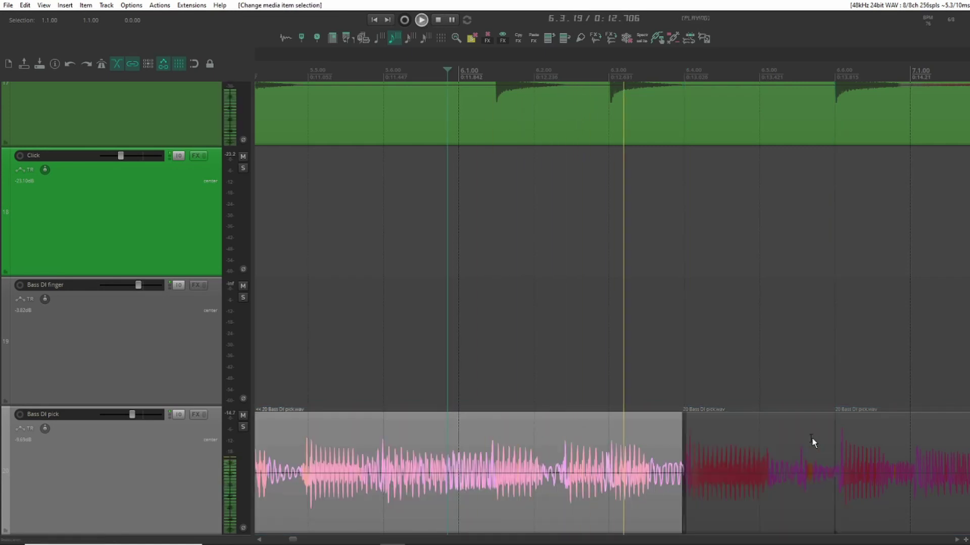
{"action": "key", "text": "space"}
{"action": "left_click_drag", "start_coordinate": [719, 512], "coordinate": [717, 509]}
{"action": "key", "text": "space"}
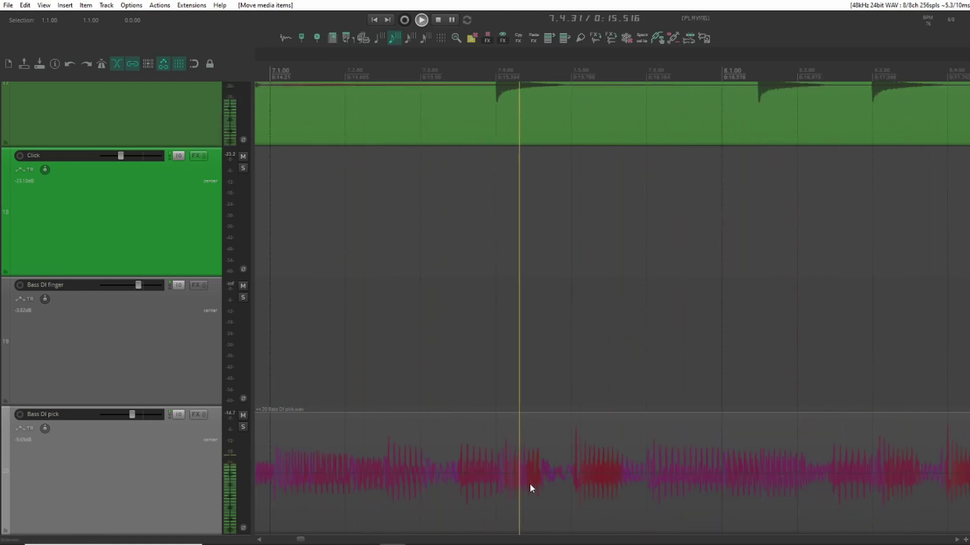
{"action": "key", "text": "space"}
{"action": "key", "text": "space"}
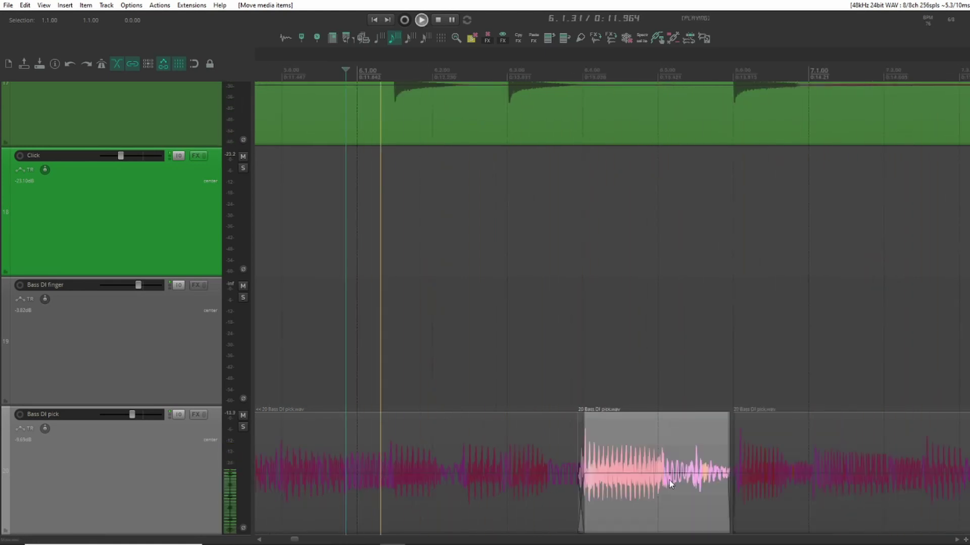
Step: Isolate the Bass DI pick notes between about 7.4 and 7.6, move them slightly earlier, and play from 7.2.45
{"action": "left_click", "coordinate": [805, 486]}
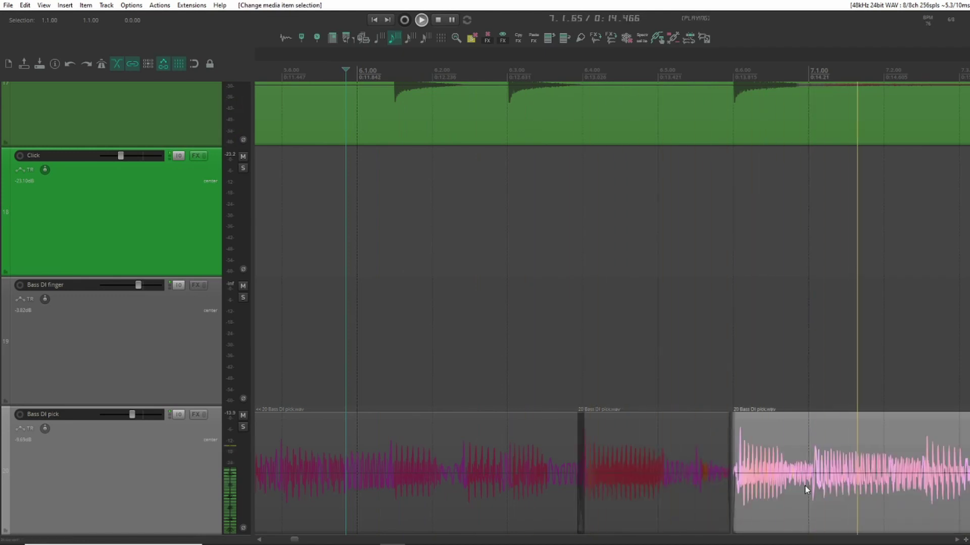
{"action": "left_click", "coordinate": [861, 464]}
{"action": "key", "text": "space"}
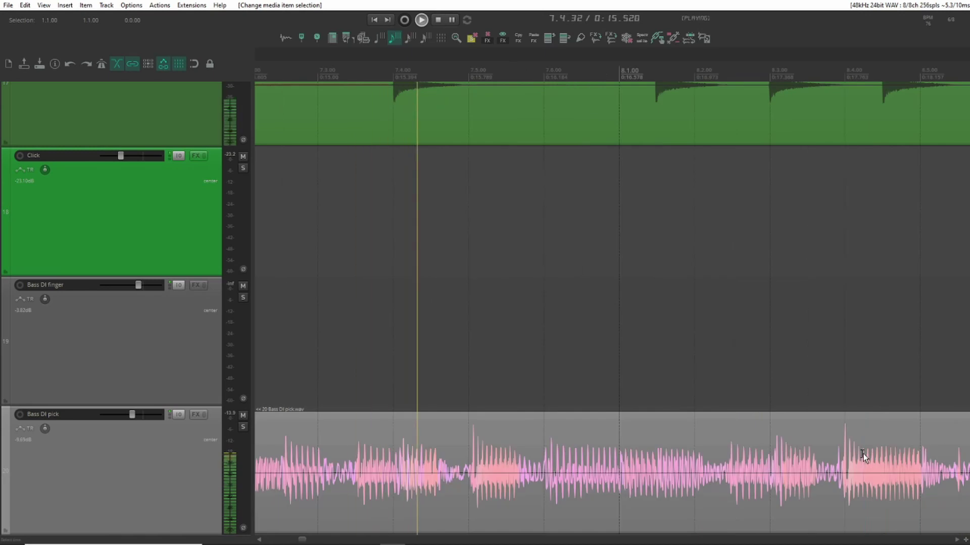
{"action": "left_click", "coordinate": [277, 445]}
{"action": "key", "text": "space"}
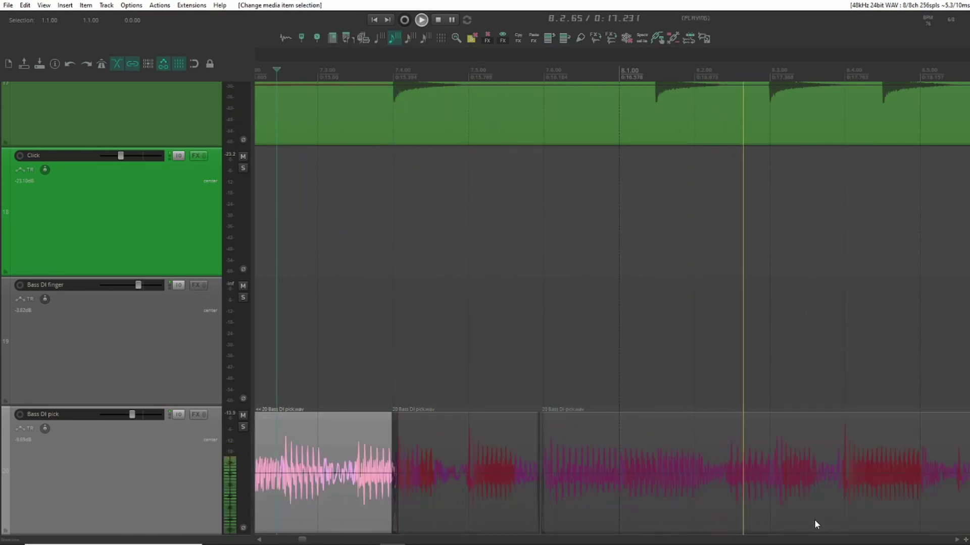
{"action": "key", "text": "space"}
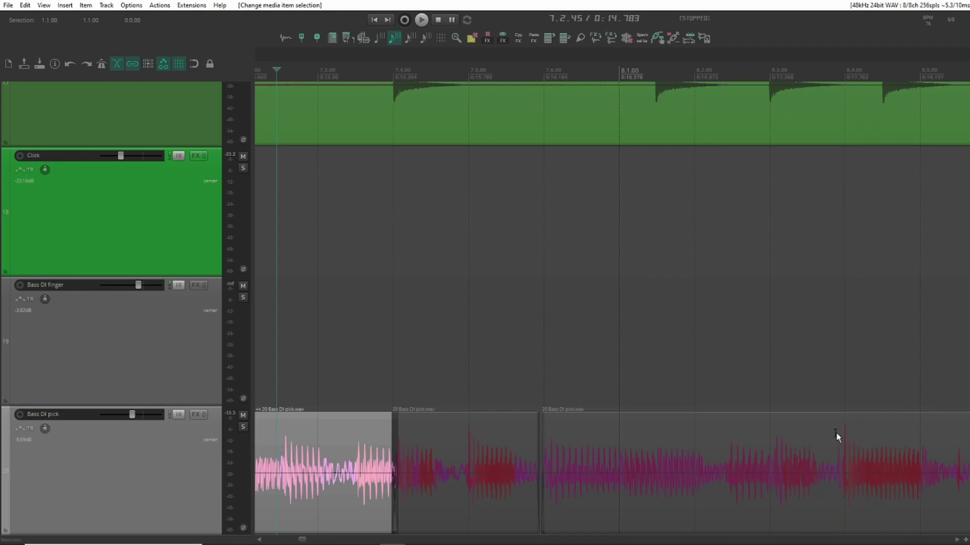
Step: Split the Bass DI pick item just before 8.4, nudge the part that follows slightly, and play it back
{"action": "key", "text": "s"}
{"action": "left_click_drag", "start_coordinate": [856, 489], "coordinate": [861, 498]}
{"action": "left_click", "coordinate": [389, 502]}
{"action": "key", "text": "space"}
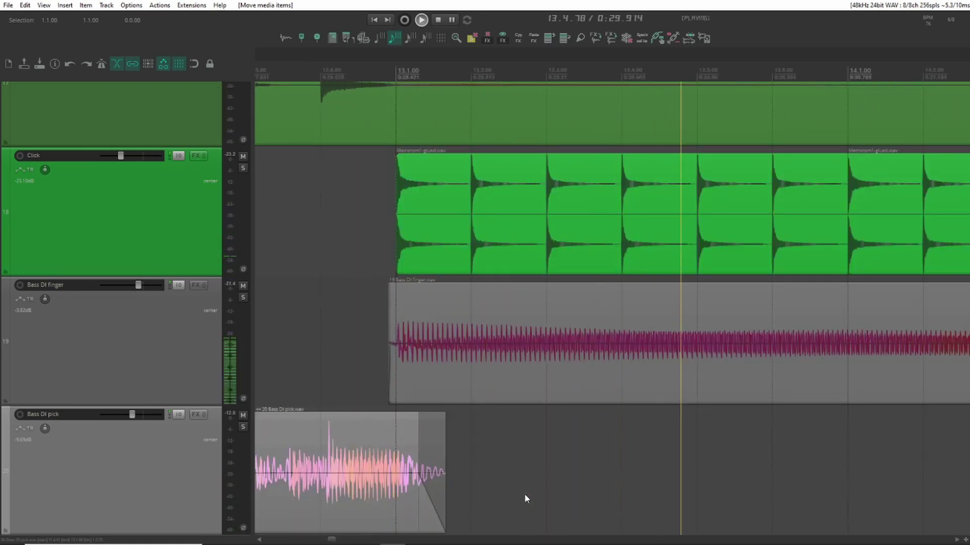
Step: Mute the Click track and play the Bass DI transition into bar 101 from 100.3.18
{"action": "left_click", "coordinate": [243, 157]}
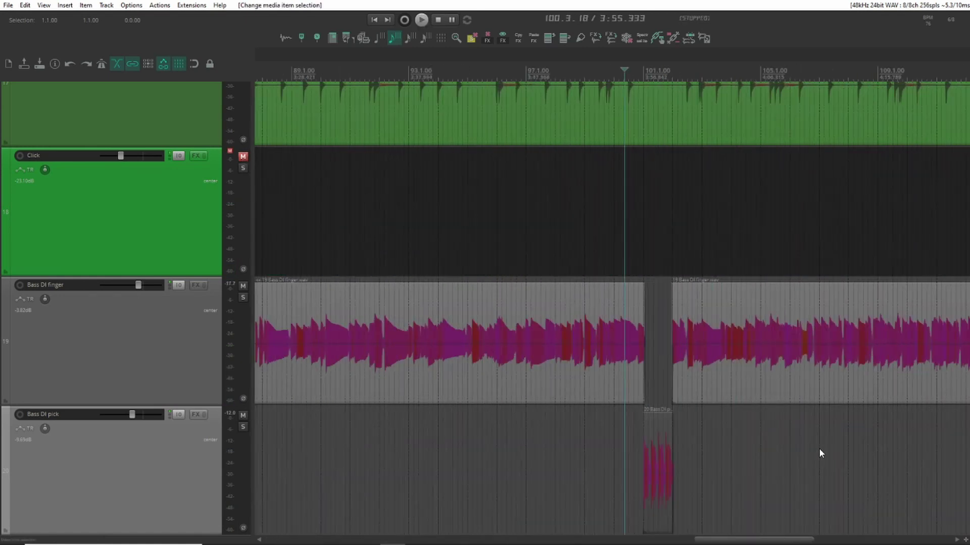
{"action": "left_click", "coordinate": [819, 450]}
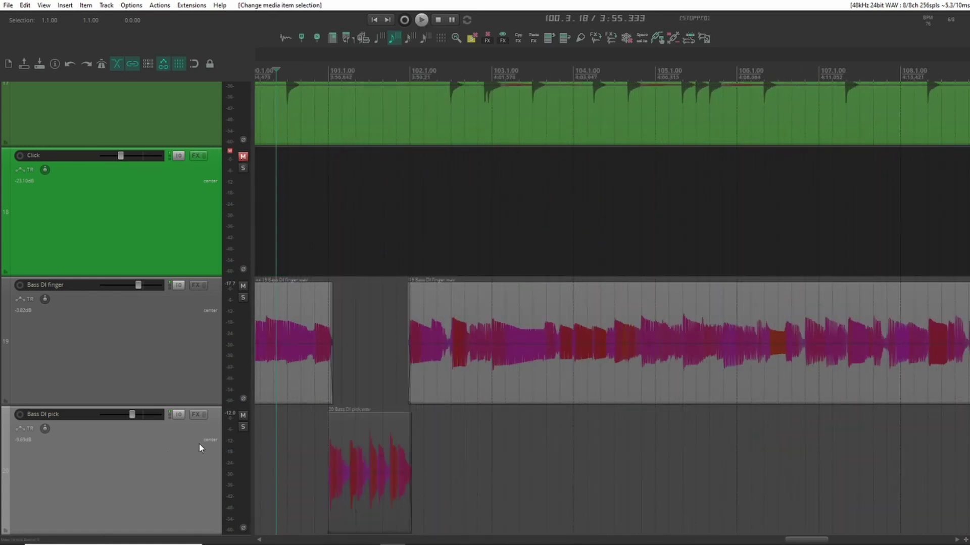
{"action": "scroll", "coordinate": [315, 443], "scroll_direction": "up", "scroll_amount": 5}
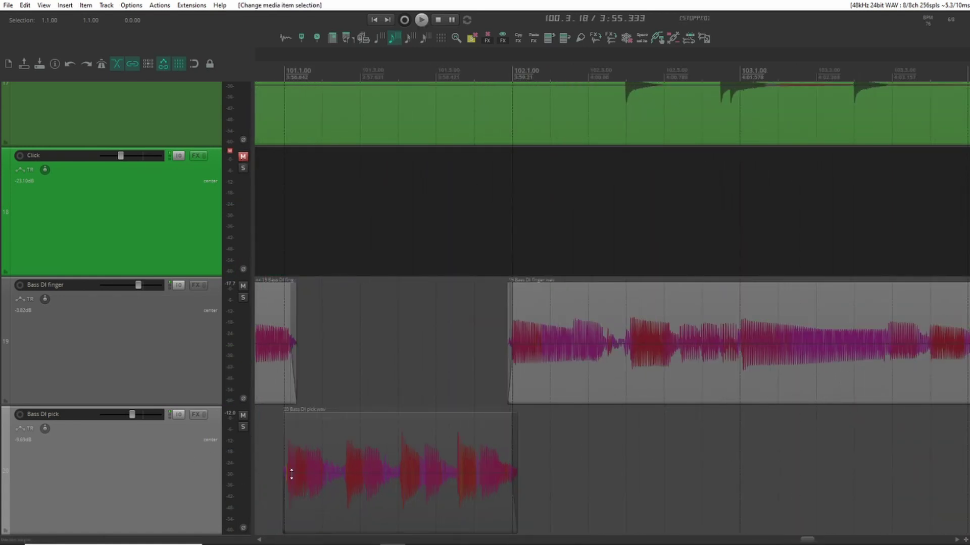
{"action": "key", "text": "space"}
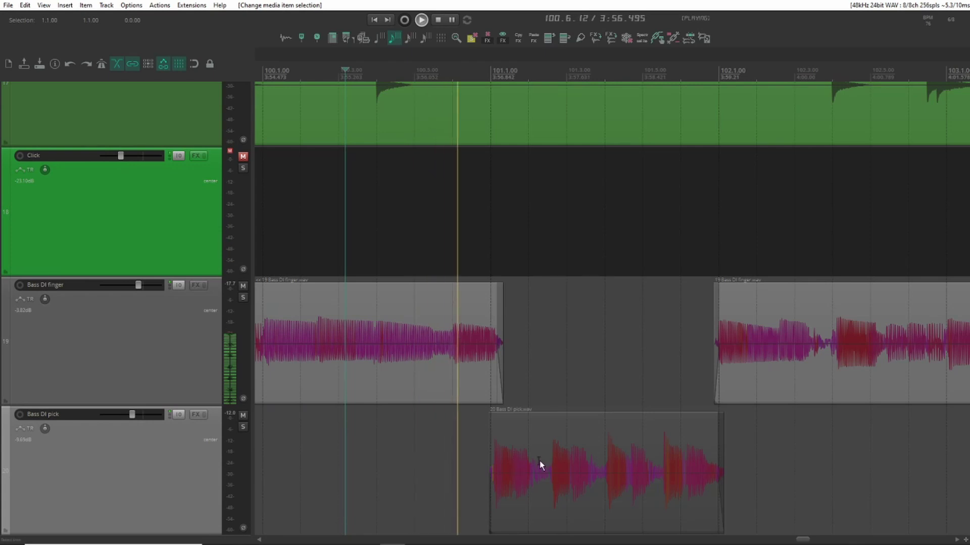
{"action": "scroll", "coordinate": [544, 459], "scroll_direction": "up", "scroll_amount": 2}
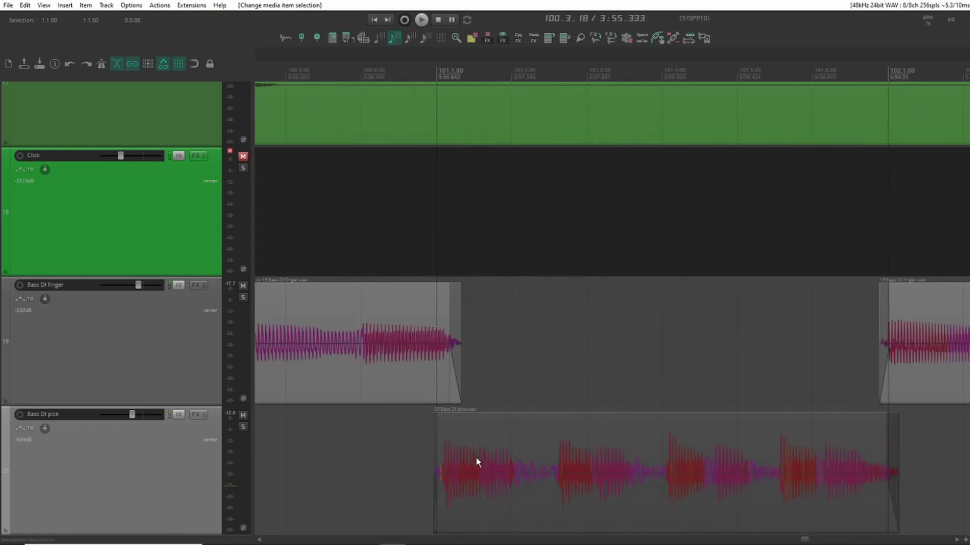
{"action": "scroll", "coordinate": [476, 456], "scroll_direction": "up", "scroll_amount": 2}
{"action": "key", "text": "space"}
{"action": "scroll", "coordinate": [475, 457], "scroll_direction": "up", "scroll_amount": 1}
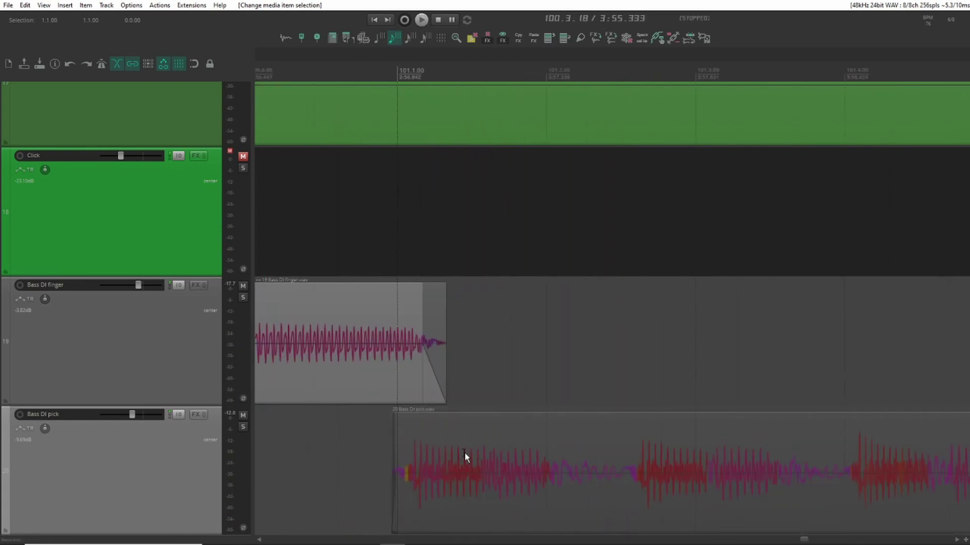
Step: Move the Bass DI pick item at bar 101 slightly earlier so its first note lands on 101.1, and play it back
{"action": "left_click_drag", "start_coordinate": [459, 502], "coordinate": [441, 506]}
{"action": "key", "text": "space"}
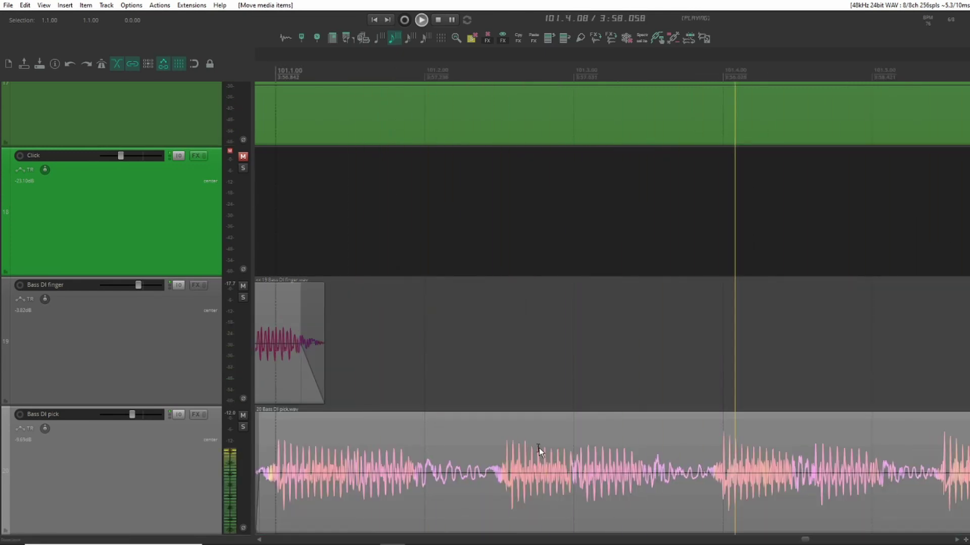
{"action": "key", "text": "space"}
{"action": "key", "text": "space"}
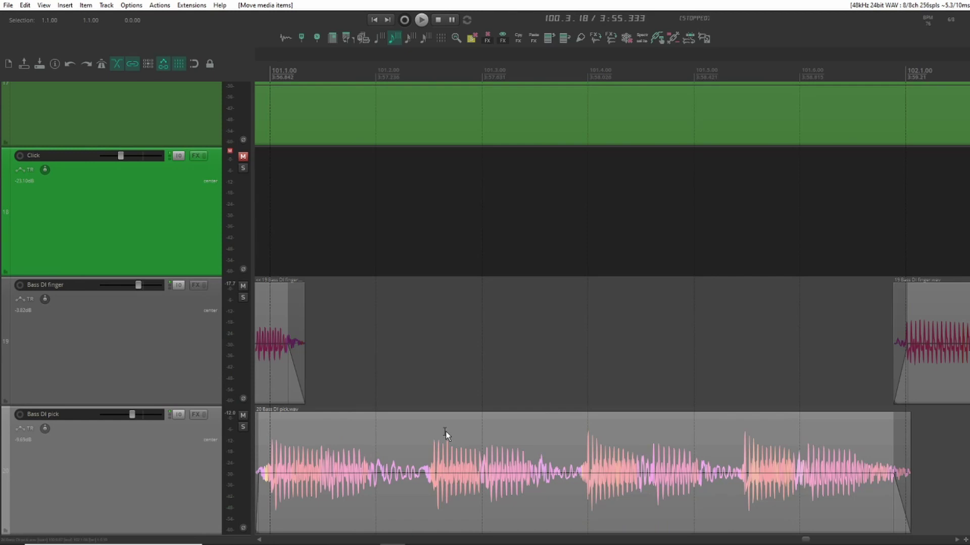
{"action": "key", "text": "space"}
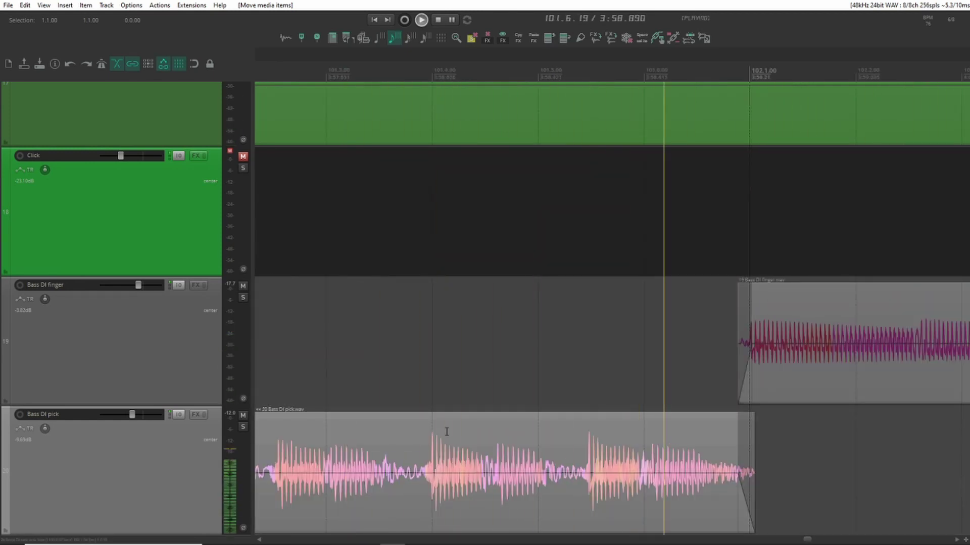
{"action": "key", "text": "space"}
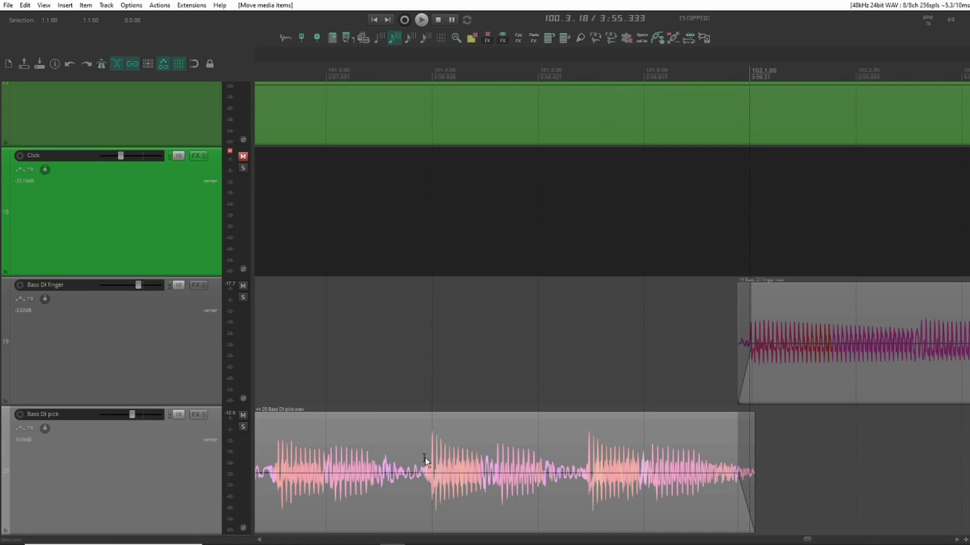
Step: Split the Bass DI pick item just before 101.4, move the second part slightly later, and play from 101.2.82
{"action": "key", "text": "s"}
{"action": "left_click", "coordinate": [503, 515]}
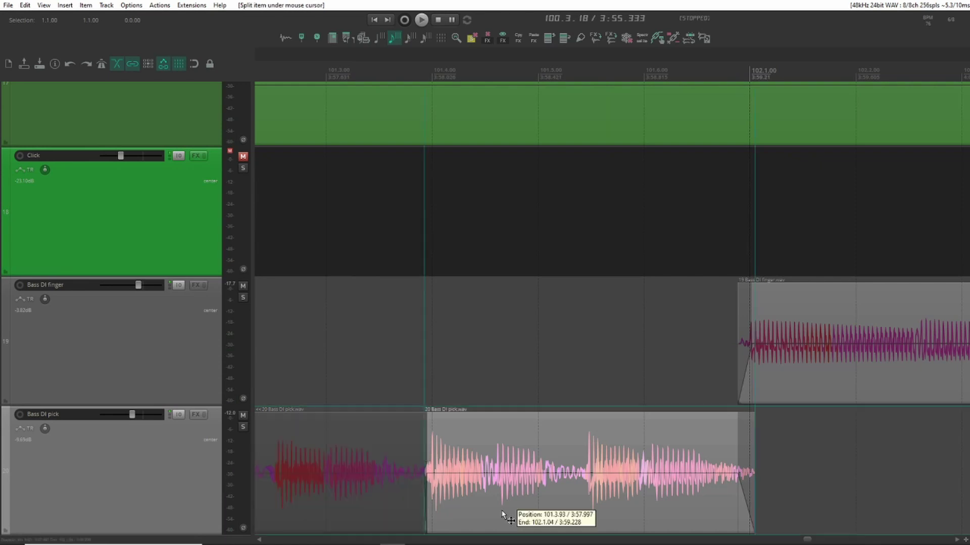
{"action": "left_click_drag", "start_coordinate": [504, 509], "coordinate": [507, 508]}
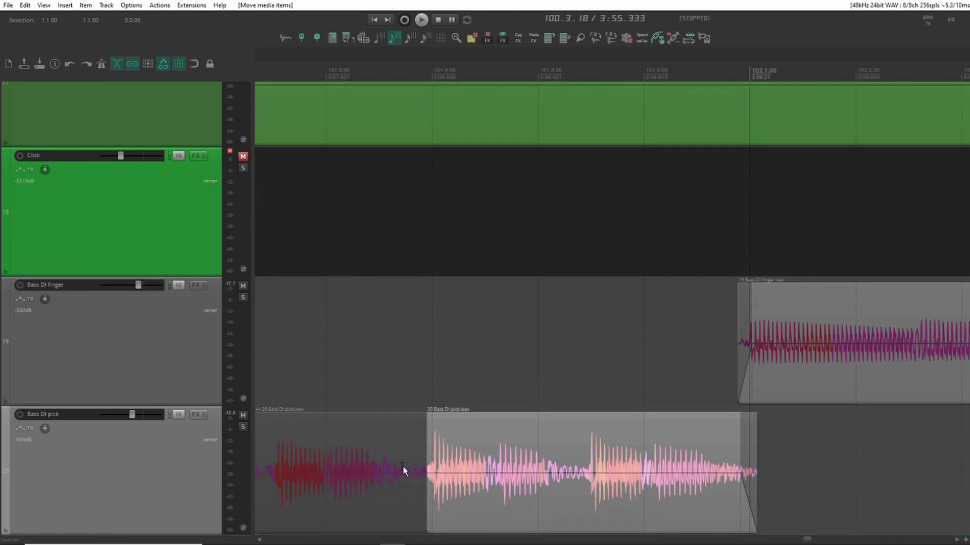
{"action": "left_click", "coordinate": [306, 429]}
{"action": "key", "text": "space"}
{"action": "key", "text": "space"}
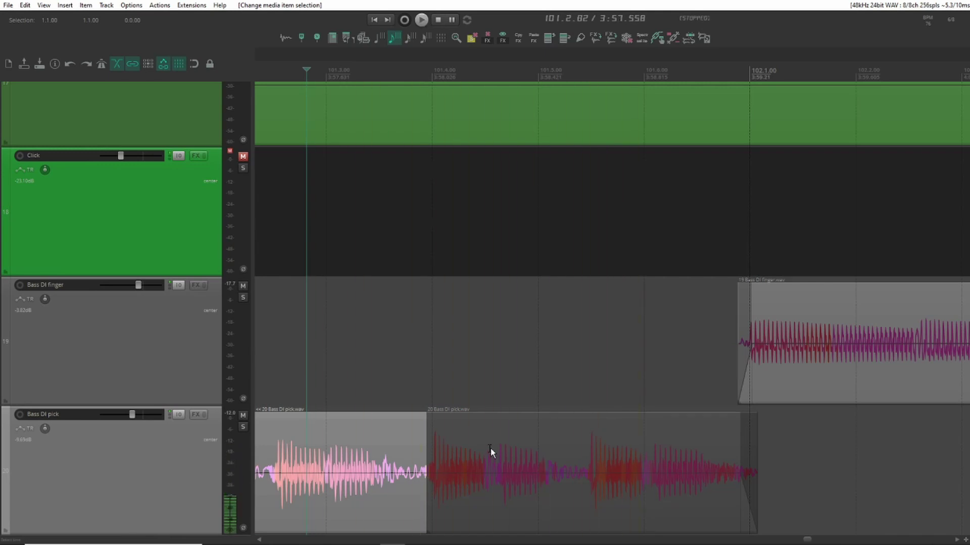
Step: Split the Bass DI pick item at 101.4.62 and move the part after the split slightly earlier
{"action": "key", "text": "space"}
{"action": "key", "text": "space"}
{"action": "key", "text": "s"}
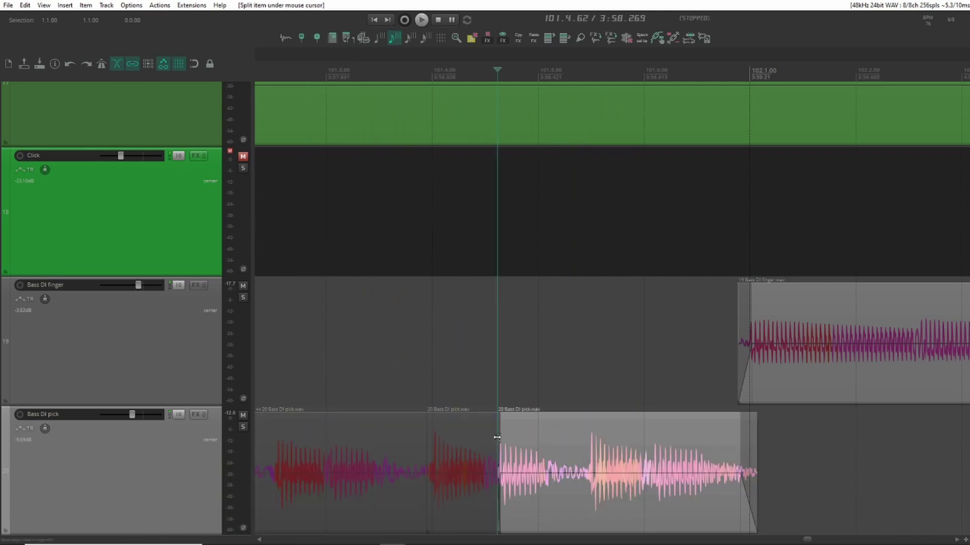
{"action": "left_click_drag", "start_coordinate": [537, 508], "coordinate": [528, 506]}
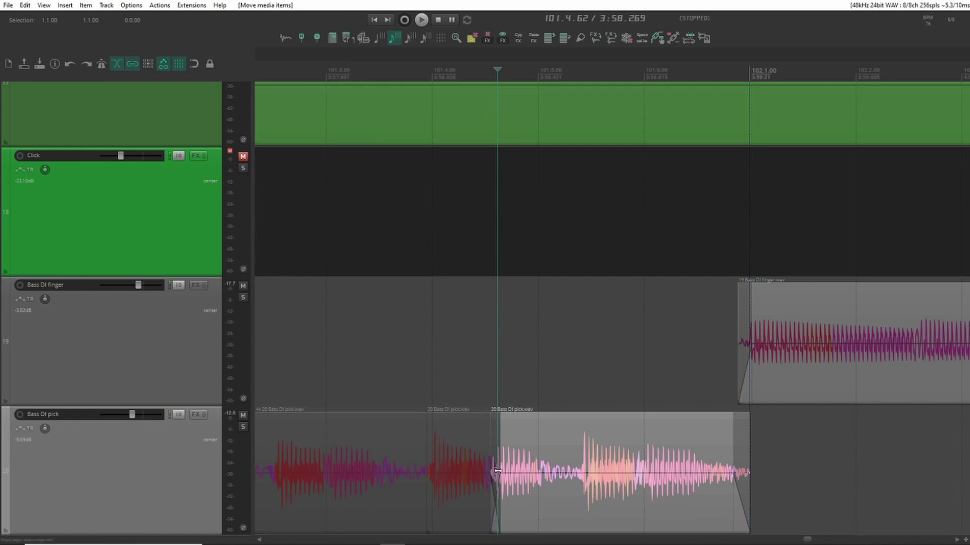
Step: Shorten the fade-in of the moved Bass DI pick part and play the fill from just before 101.4
{"action": "left_click_drag", "start_coordinate": [498, 471], "coordinate": [490, 472]}
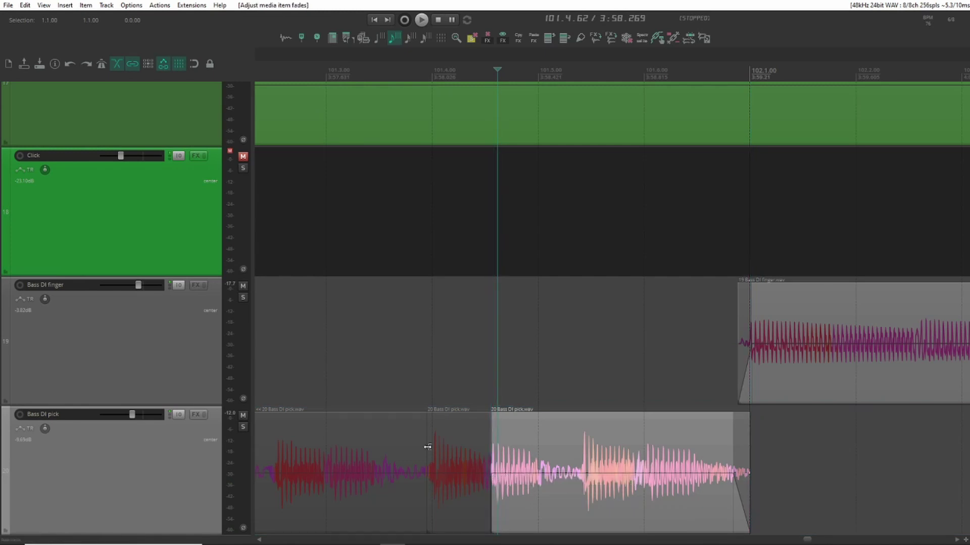
{"action": "left_click", "coordinate": [408, 445]}
{"action": "key", "text": "space"}
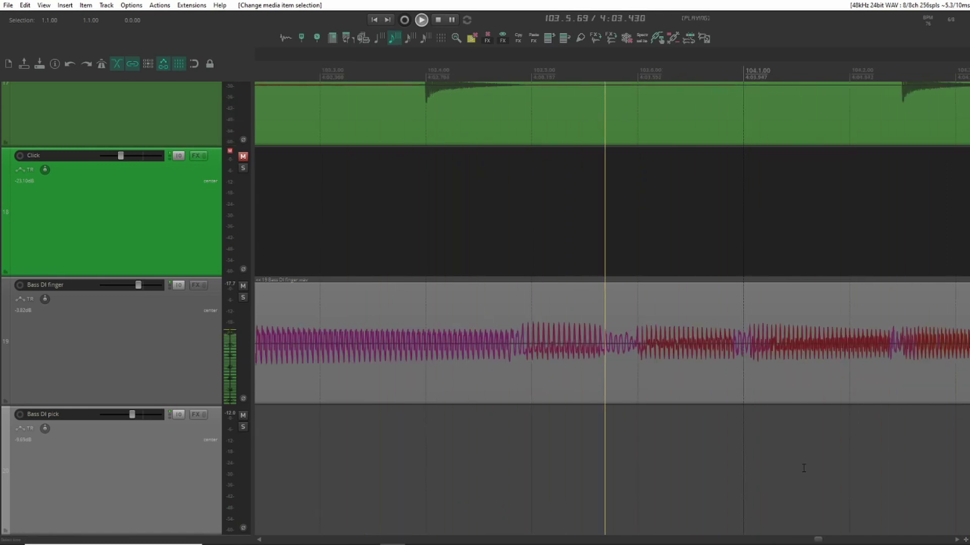
{"action": "key", "text": "space"}
Step: Review the full arrangement of both Bass DI tracks, and return to the intro just before bar 5
{"action": "scroll", "coordinate": [536, 493], "scroll_direction": "down", "scroll_amount": 5}
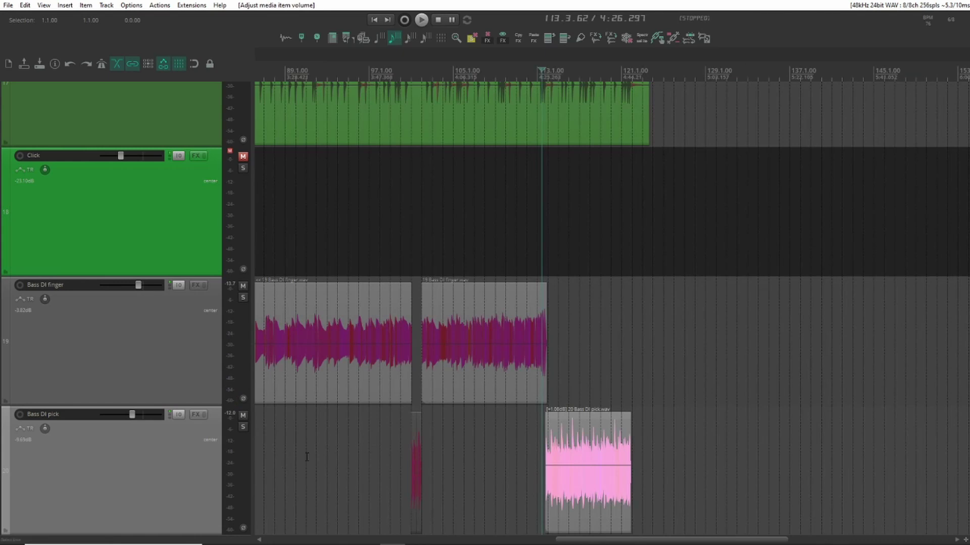
{"action": "scroll", "coordinate": [453, 445], "scroll_direction": "down", "scroll_amount": 6}
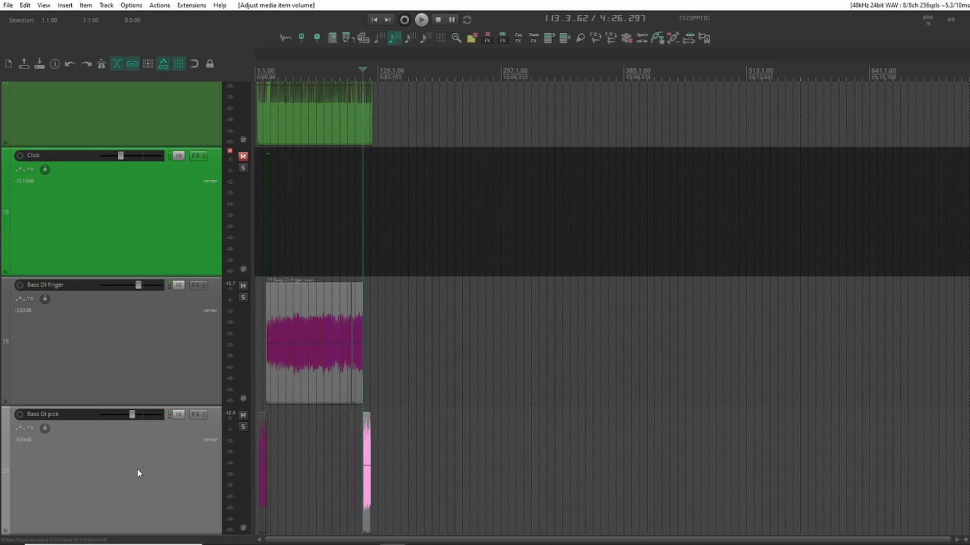
{"action": "key", "text": "equal"}
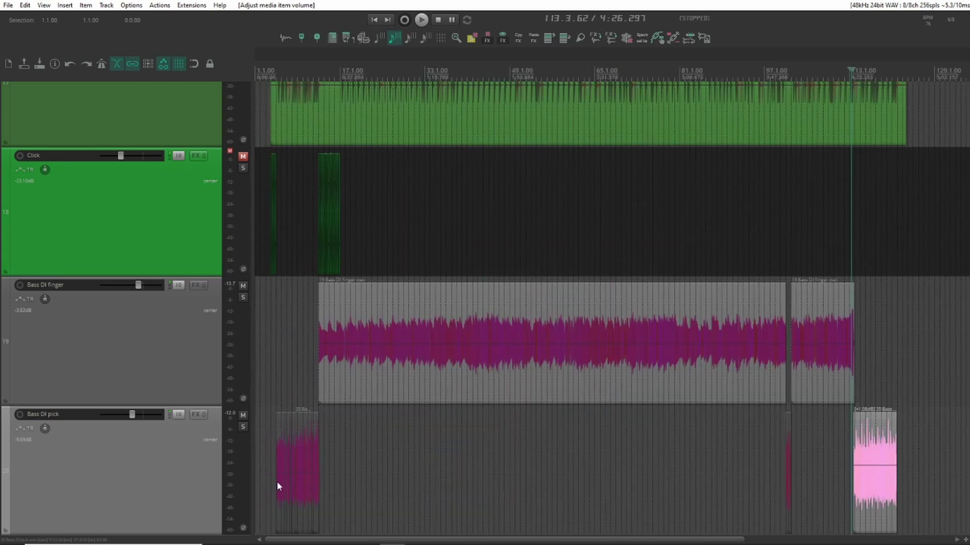
{"action": "key", "text": "Page_Down"}
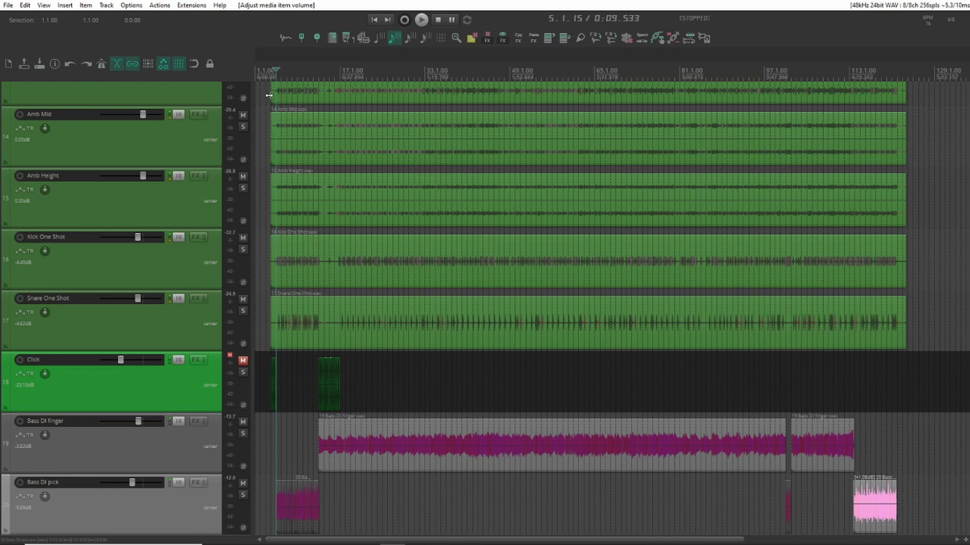
{"action": "scroll", "coordinate": [269, 94], "scroll_direction": "up", "scroll_amount": 5}
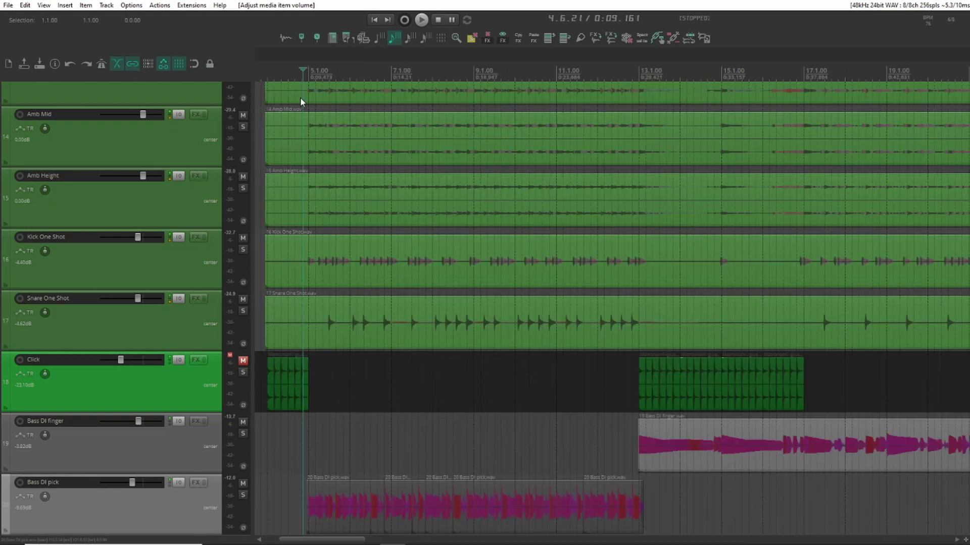